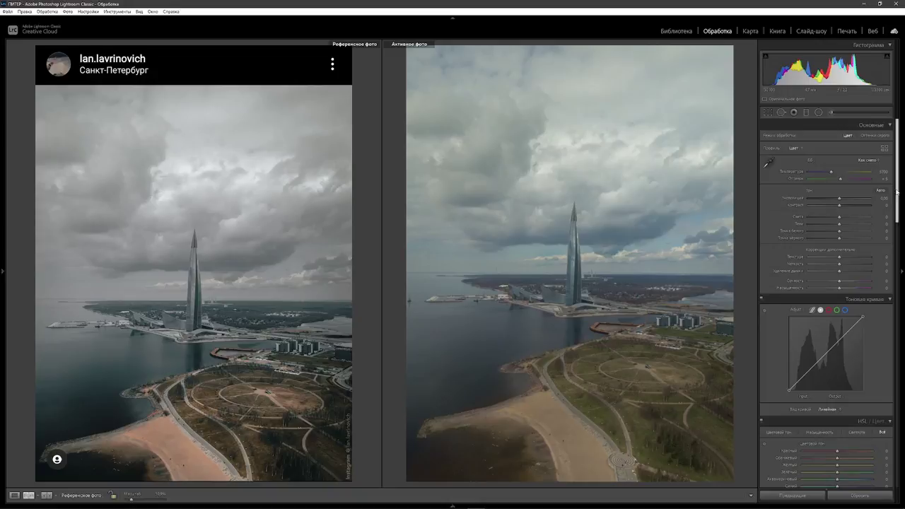
- Turn on chromatic aberration removal and the DJI Mavic Pro FC220 lens profile
{"action": "left_click_drag", "start_coordinate": [897, 191], "coordinate": [897, 370]}
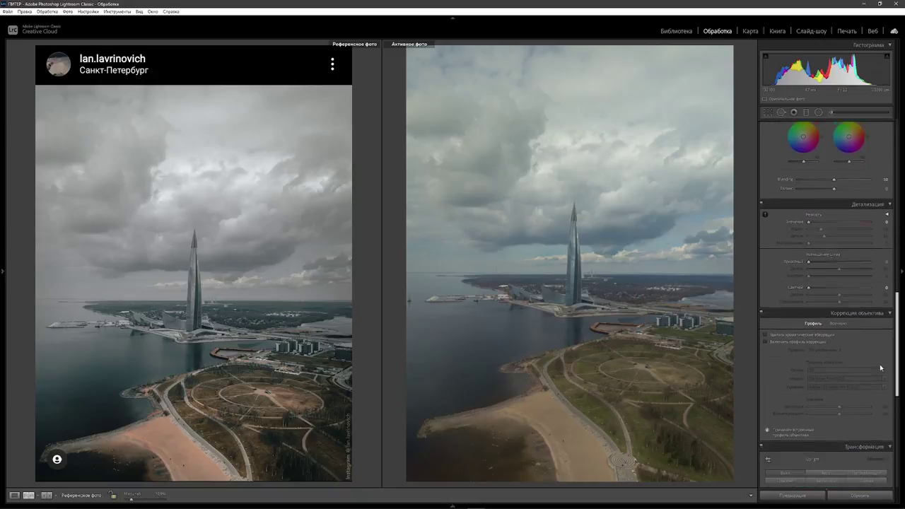
{"action": "left_click", "coordinate": [766, 319]}
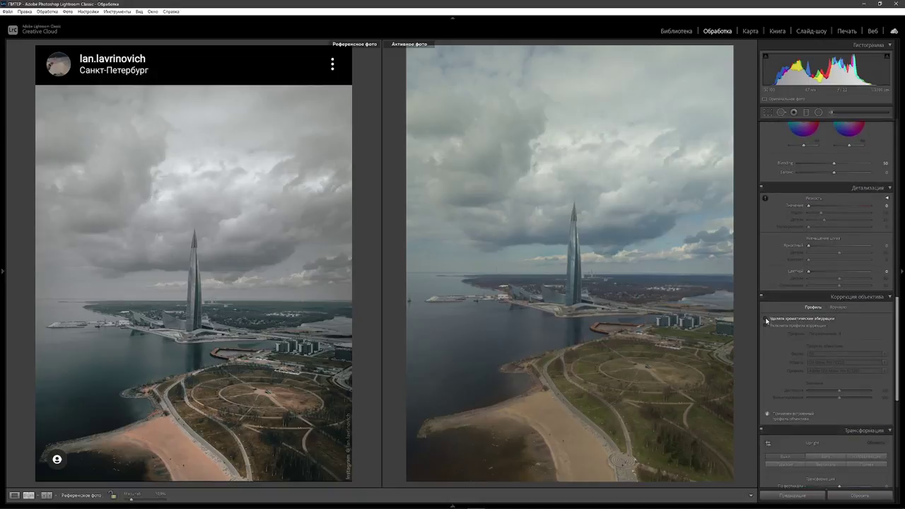
{"action": "left_click", "coordinate": [766, 326]}
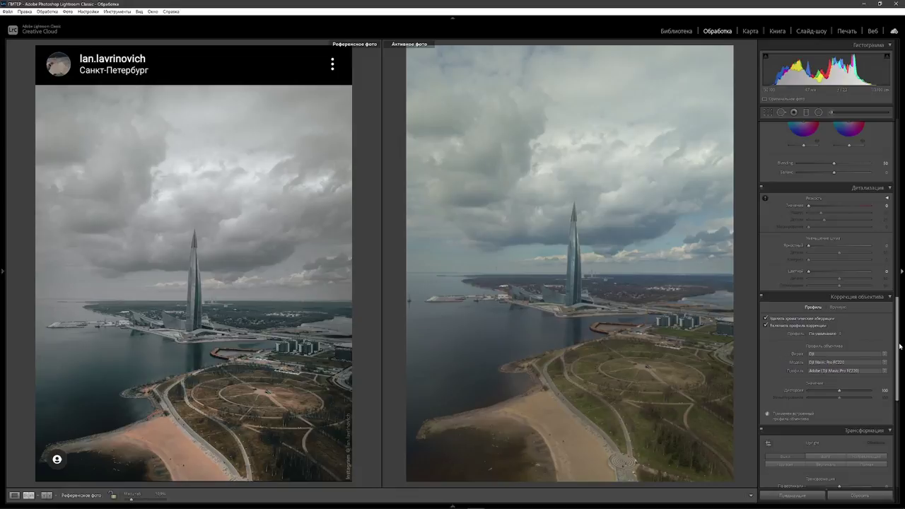
{"action": "left_click_drag", "start_coordinate": [900, 345], "coordinate": [898, 182]}
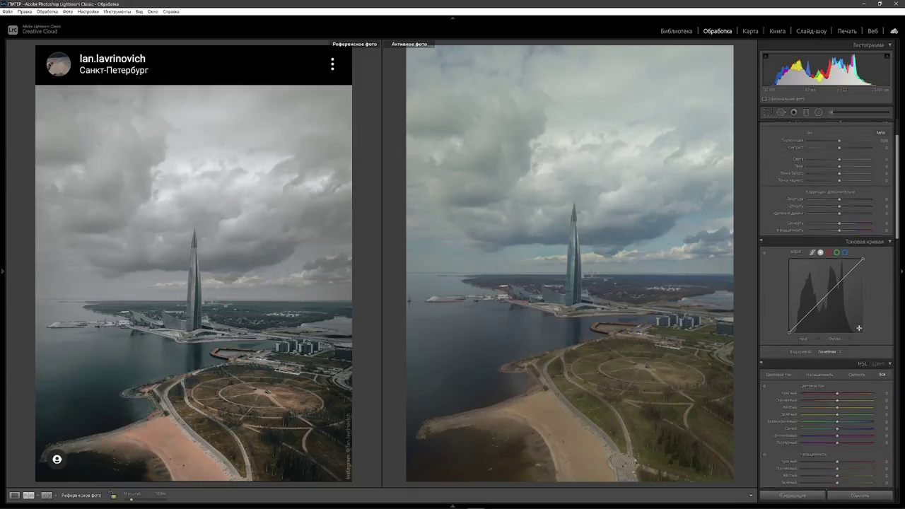
- Apply point curve preset 005 for an S-curve with blacks lifted to output 25
{"action": "left_click", "coordinate": [829, 352]}
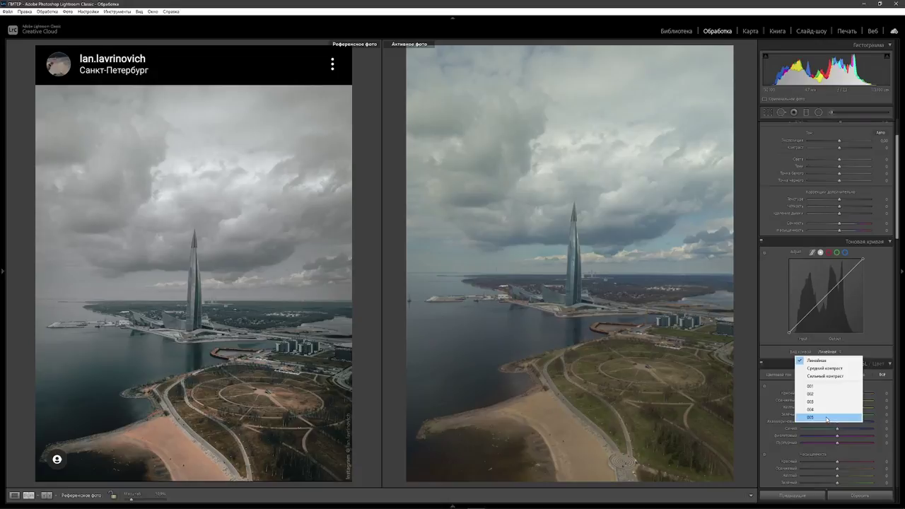
{"action": "left_click", "coordinate": [827, 418]}
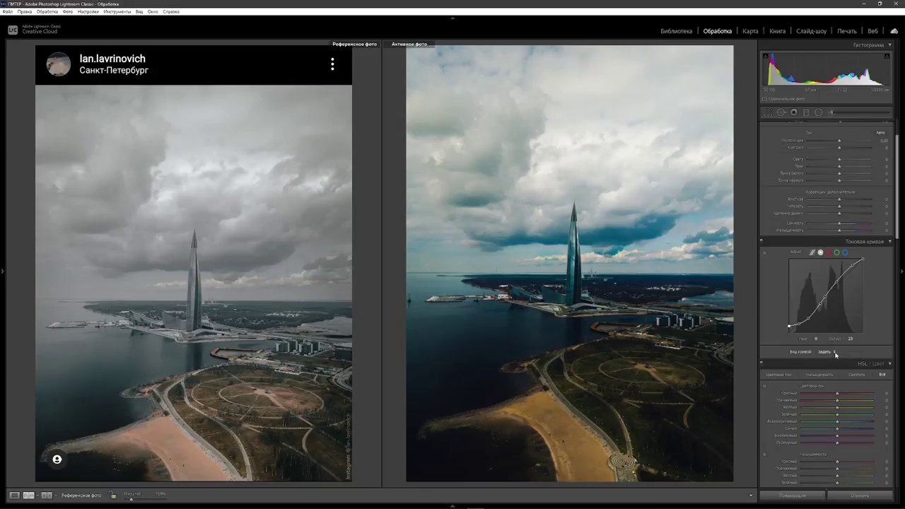
{"action": "left_click", "coordinate": [835, 353]}
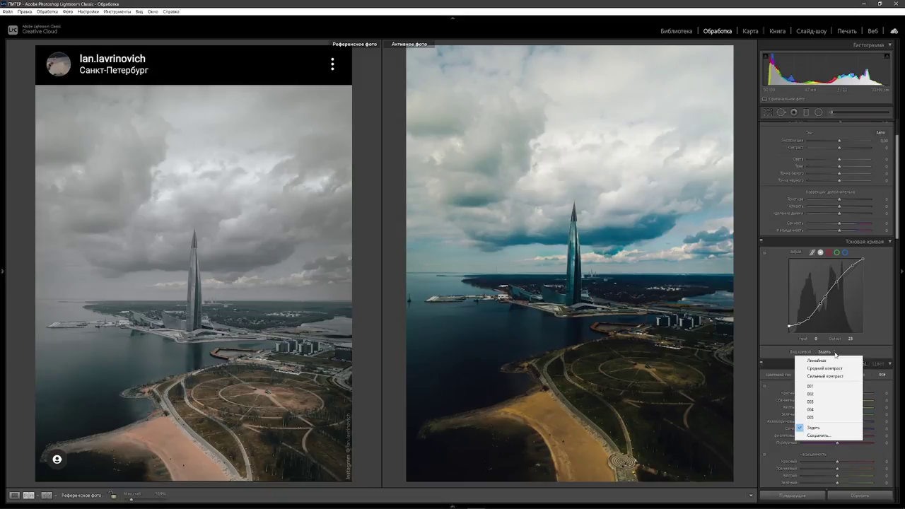
{"action": "left_click", "coordinate": [824, 417]}
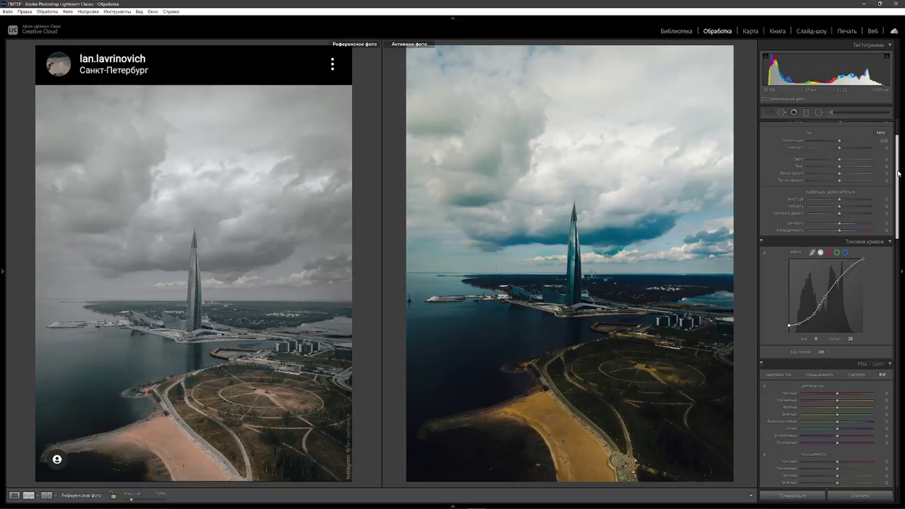
- Nudge tint and exposure, cut contrast, set highlights −76, lift shadows, whites −52, blacks +5
{"action": "scroll", "coordinate": [858, 170], "scroll_direction": "up", "scroll_amount": 2}
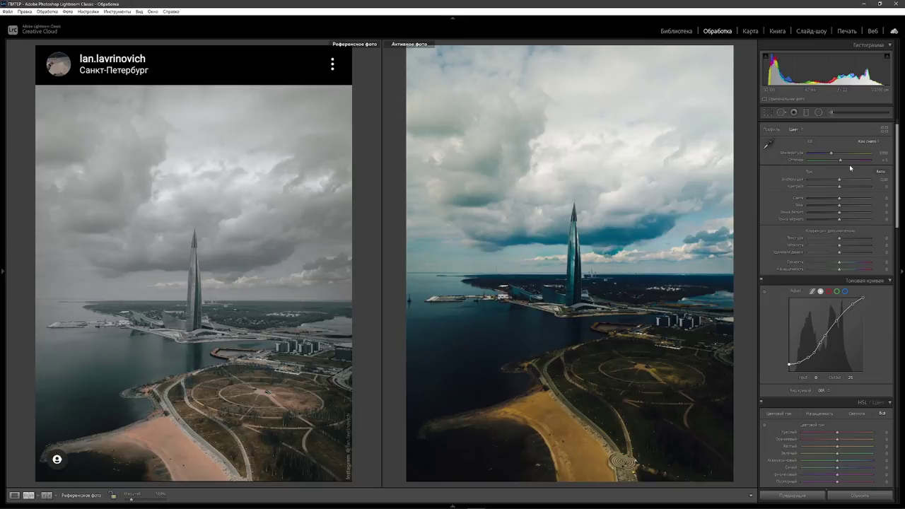
{"action": "left_click_drag", "start_coordinate": [841, 161], "coordinate": [839, 160]}
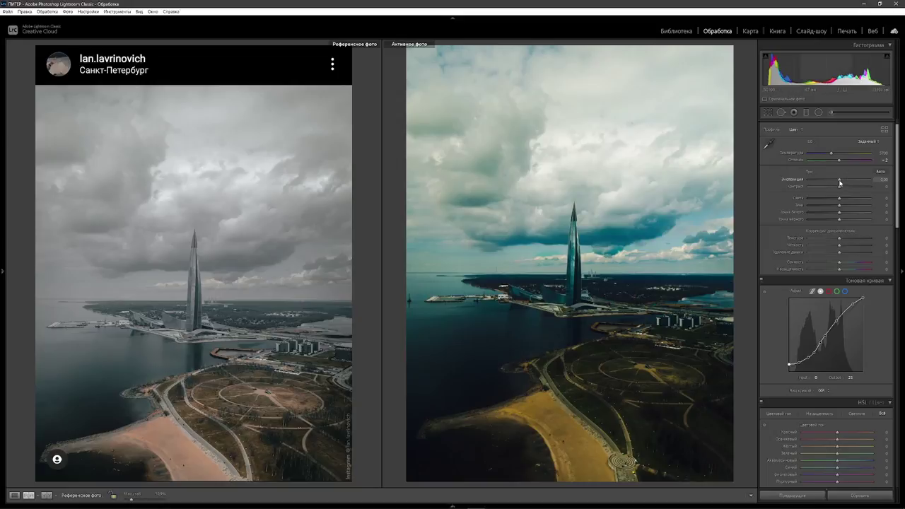
{"action": "left_click_drag", "start_coordinate": [840, 182], "coordinate": [843, 191]}
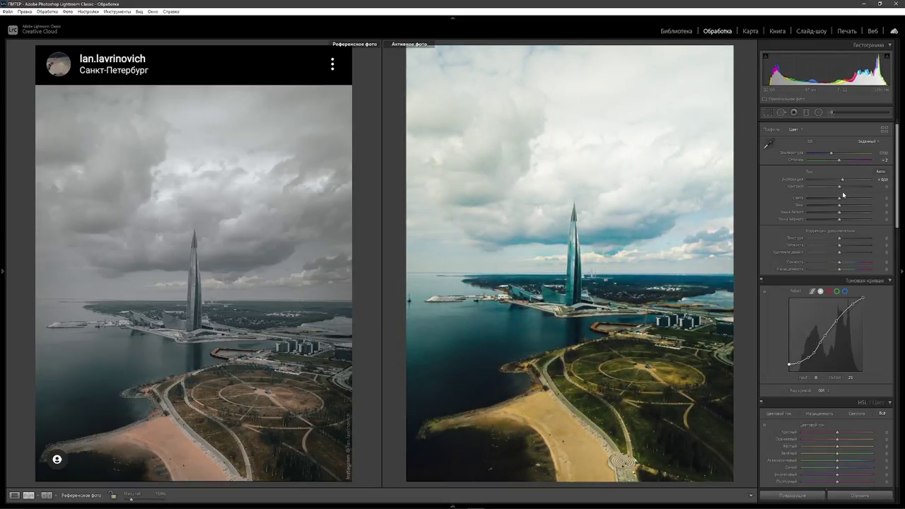
{"action": "mouse_move", "coordinate": [840, 189]}
{"action": "left_mouse_down"}
{"action": "mouse_move", "coordinate": [811, 186]}
{"action": "mouse_move", "coordinate": [829, 200]}
{"action": "mouse_move", "coordinate": [813, 200]}
{"action": "left_mouse_up"}
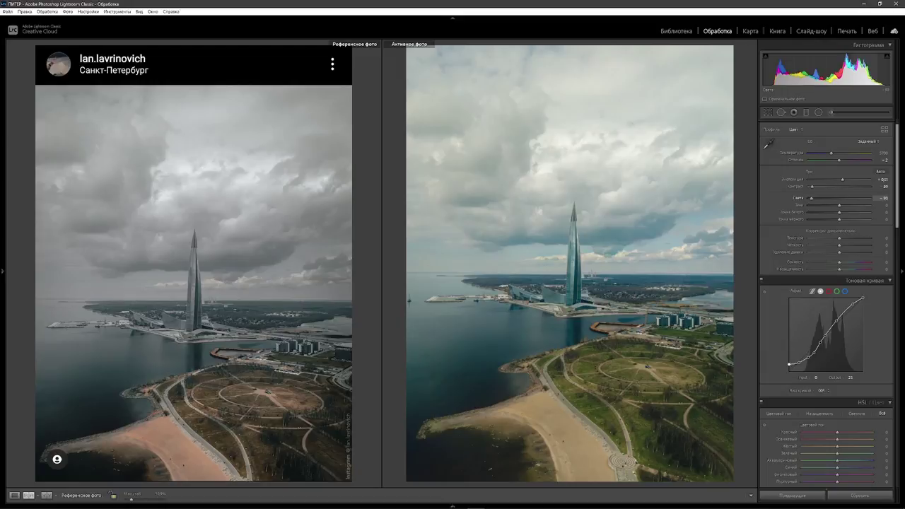
{"action": "left_click_drag", "start_coordinate": [813, 198], "coordinate": [815, 198]}
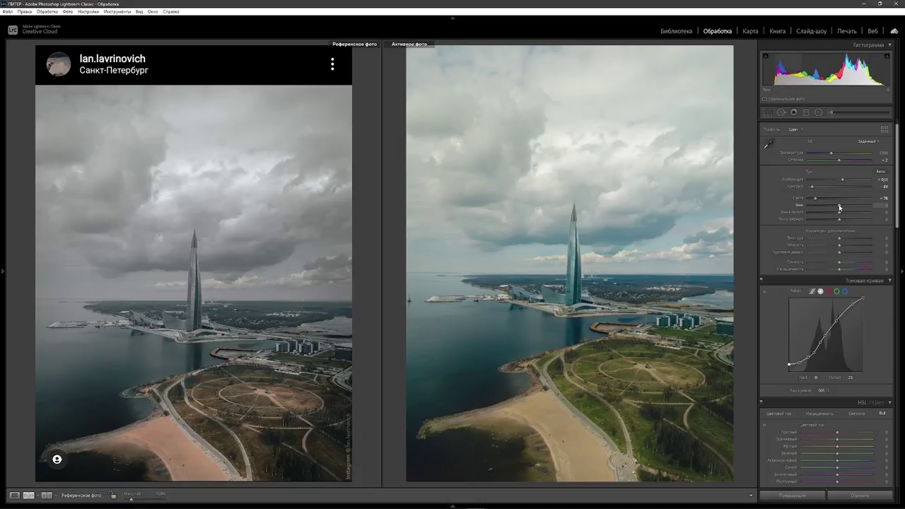
{"action": "left_click_drag", "start_coordinate": [840, 207], "coordinate": [861, 210]}
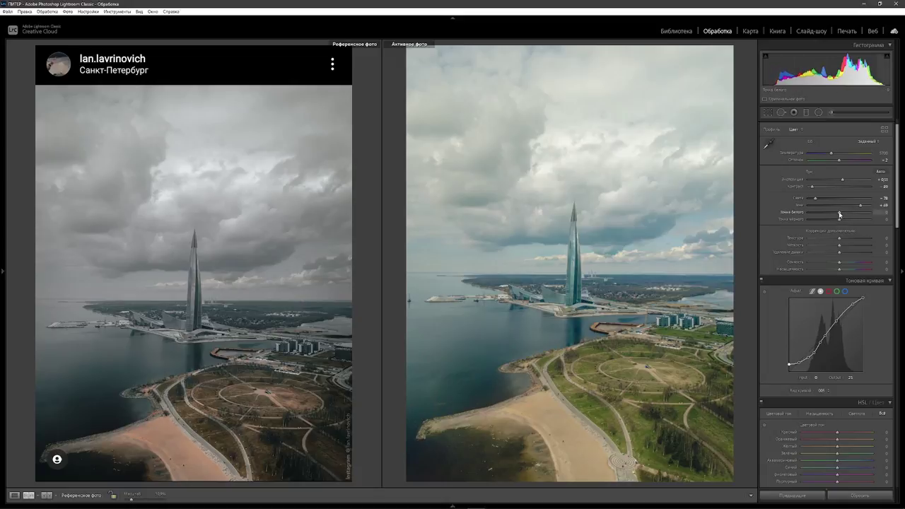
{"action": "left_click_drag", "start_coordinate": [841, 214], "coordinate": [823, 213]}
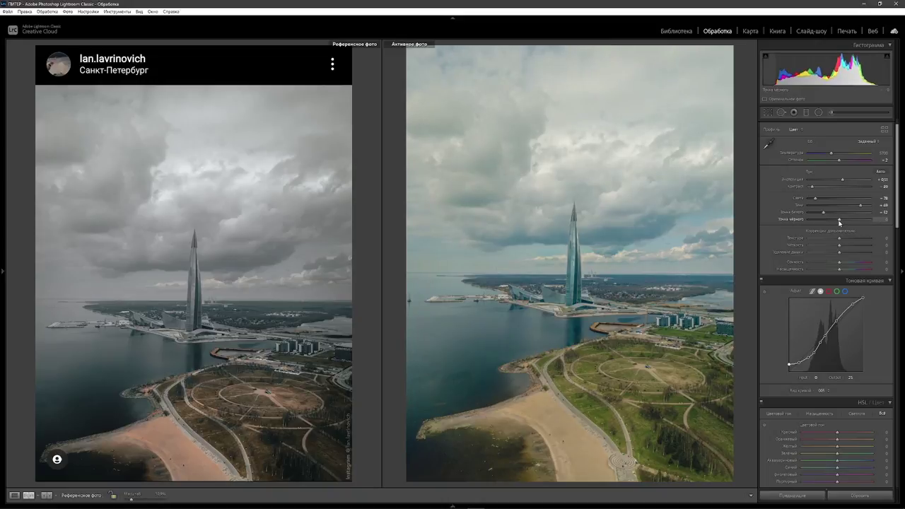
{"action": "left_click_drag", "start_coordinate": [839, 222], "coordinate": [841, 222]}
- Set Presence to clarity +61, vibrance +8 and saturation −11
{"action": "scroll", "coordinate": [841, 221], "scroll_direction": "down", "scroll_amount": 2}
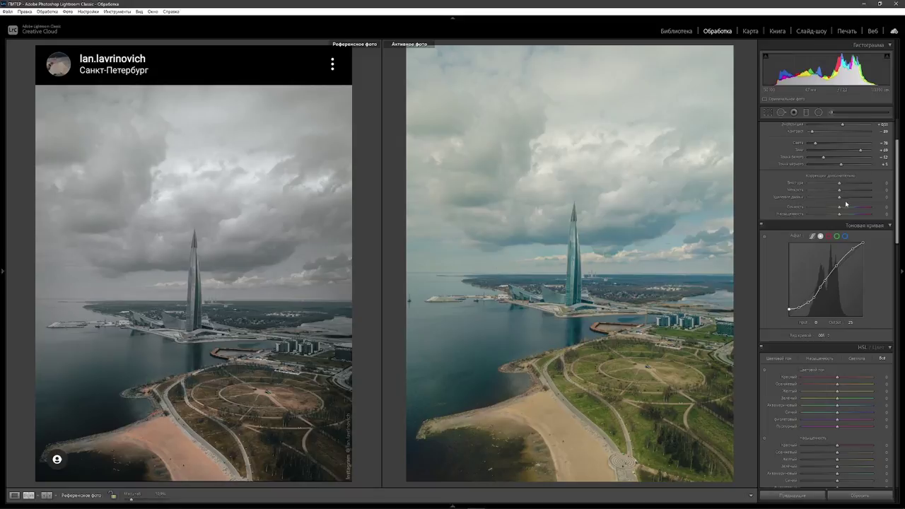
{"action": "left_click_drag", "start_coordinate": [841, 190], "coordinate": [859, 192]}
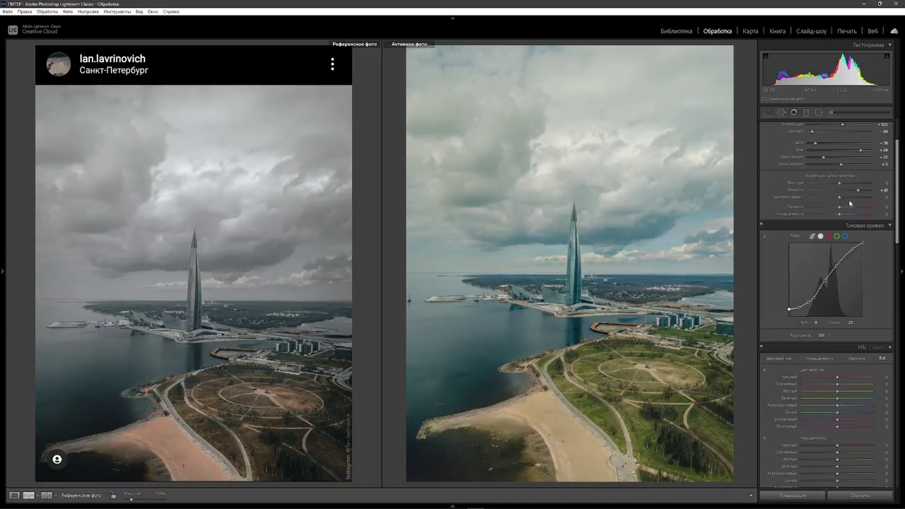
{"action": "left_click_drag", "start_coordinate": [840, 207], "coordinate": [841, 207]}
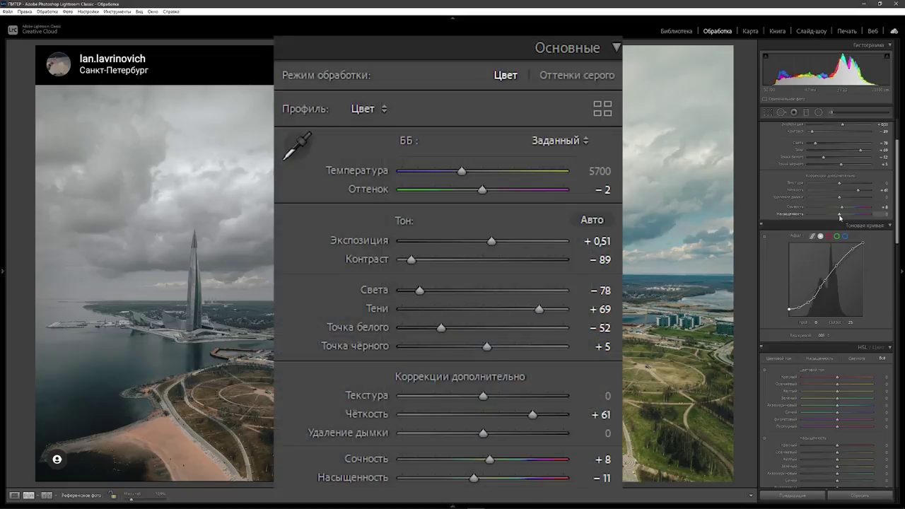
{"action": "left_click_drag", "start_coordinate": [840, 217], "coordinate": [837, 216]}
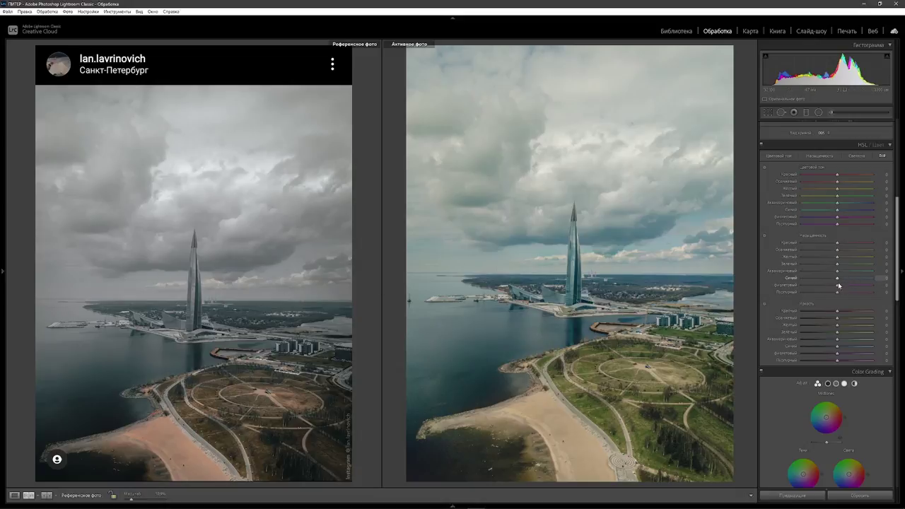
- Set green, aqua, blue, purple and magenta saturation to −100
{"action": "left_click_drag", "start_coordinate": [819, 282], "coordinate": [757, 287]}
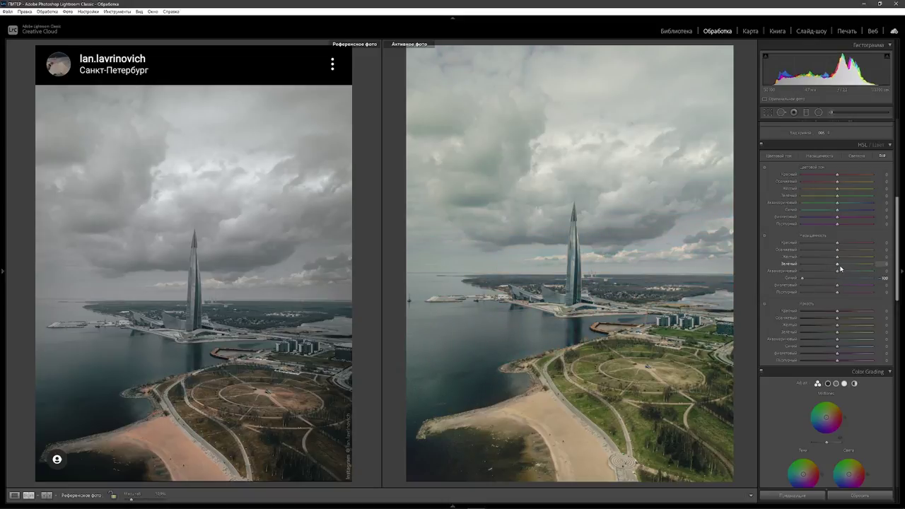
{"action": "left_click_drag", "start_coordinate": [839, 265], "coordinate": [743, 278]}
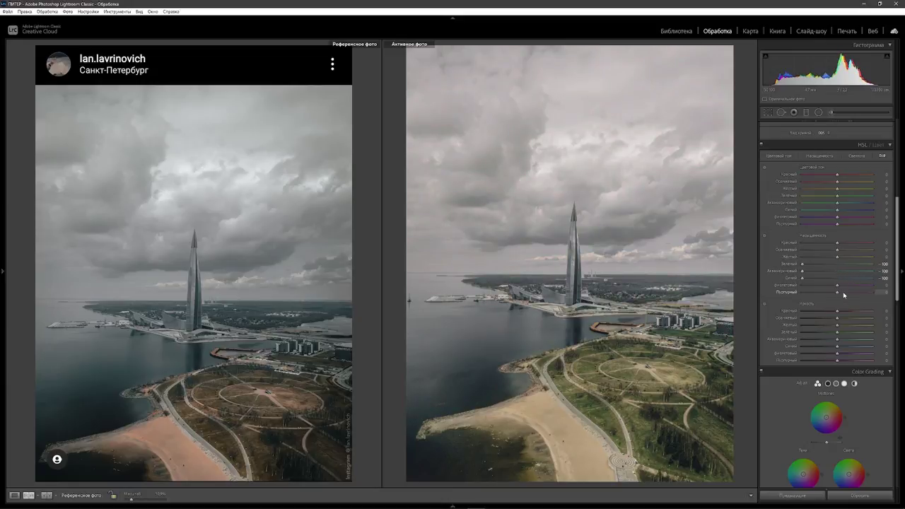
{"action": "left_click_drag", "start_coordinate": [837, 286], "coordinate": [769, 290]}
- Shift the red and orange hues slightly, yellow to −54, green to +100, aqua to +70
{"action": "left_click_drag", "start_coordinate": [845, 176], "coordinate": [850, 176]}
{"action": "left_click_drag", "start_coordinate": [849, 177], "coordinate": [847, 177]}
{"action": "left_click_drag", "start_coordinate": [829, 181], "coordinate": [830, 181]}
{"action": "mouse_move", "coordinate": [838, 190]}
{"action": "left_mouse_down"}
{"action": "mouse_move", "coordinate": [810, 189]}
{"action": "mouse_move", "coordinate": [819, 190]}
{"action": "left_mouse_up"}
{"action": "left_click_drag", "start_coordinate": [837, 196], "coordinate": [802, 195]}
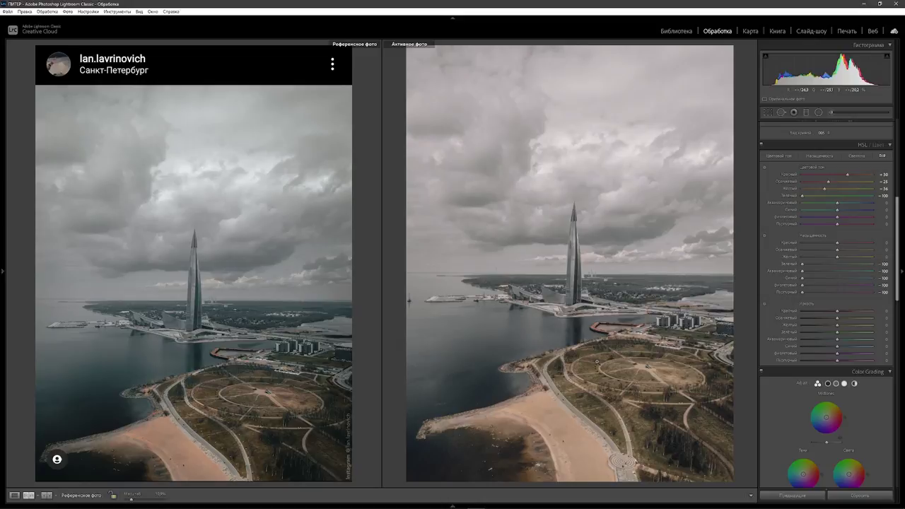
{"action": "mouse_move", "coordinate": [838, 203]}
{"action": "left_mouse_down"}
{"action": "mouse_move", "coordinate": [867, 203]}
{"action": "mouse_move", "coordinate": [861, 213]}
{"action": "left_mouse_up"}
{"action": "left_click_drag", "start_coordinate": [861, 213], "coordinate": [864, 214]}
- Set HSL luminance to orange +17, yellow +14 and blue −40
{"action": "scroll", "coordinate": [897, 283], "scroll_direction": "down", "scroll_amount": 3}
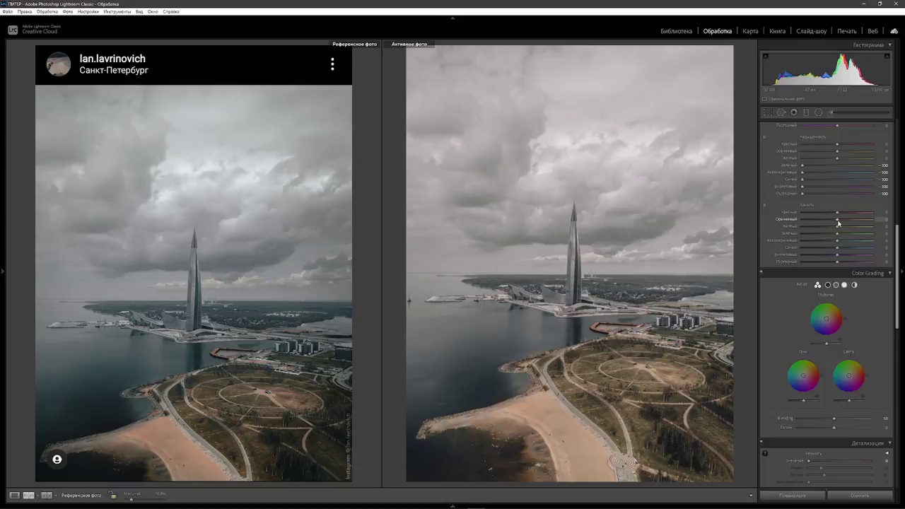
{"action": "left_click_drag", "start_coordinate": [839, 222], "coordinate": [832, 220]}
{"action": "left_click_drag", "start_coordinate": [838, 229], "coordinate": [833, 228]}
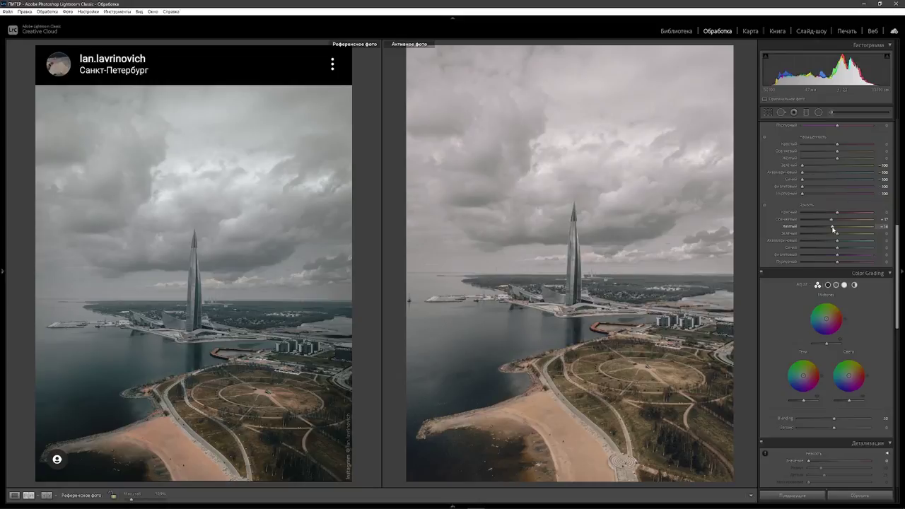
{"action": "left_click_drag", "start_coordinate": [837, 248], "coordinate": [827, 249]}
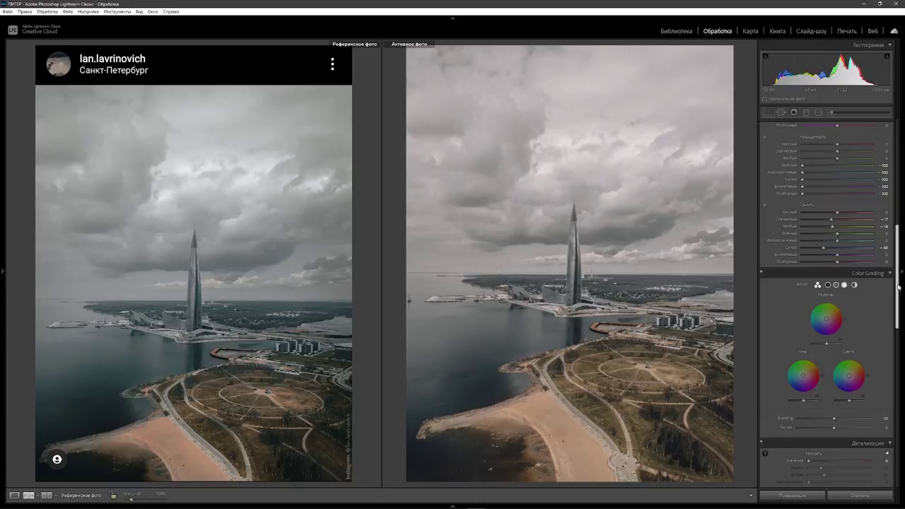
{"action": "left_click_drag", "start_coordinate": [898, 287], "coordinate": [876, 444]}
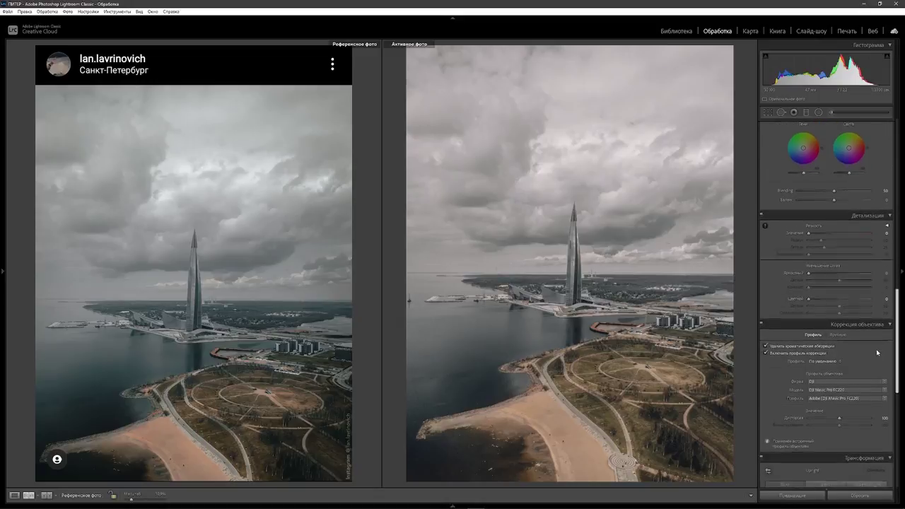
- Set calibration Blue Primary Hue to +33 and shift Green Primary Hue negative
{"action": "scroll", "coordinate": [877, 444], "scroll_direction": "down", "scroll_amount": 1}
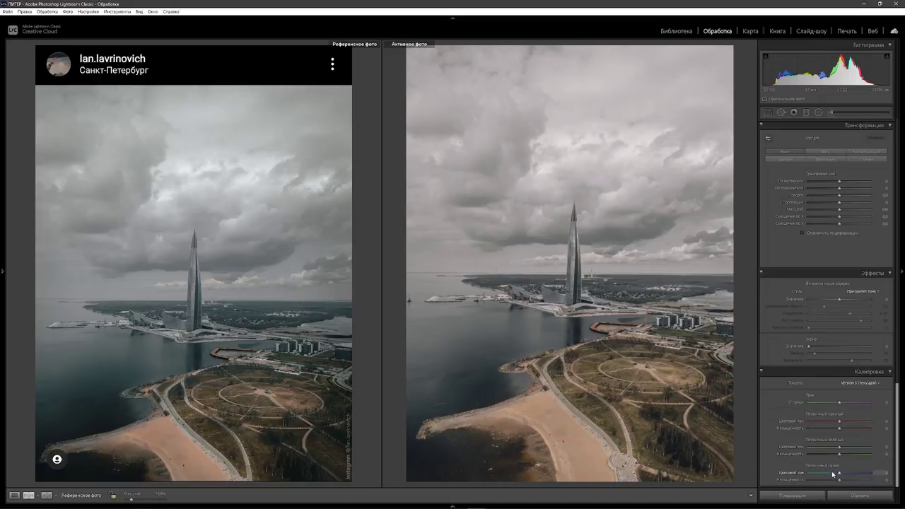
{"action": "left_click_drag", "start_coordinate": [840, 473], "coordinate": [842, 472]}
{"action": "type", "text": "33"}
{"action": "key", "text": "Return"}
{"action": "mouse_move", "coordinate": [840, 448]}
{"action": "left_mouse_down"}
{"action": "mouse_move", "coordinate": [813, 446]}
{"action": "mouse_move", "coordinate": [841, 454]}
{"action": "left_mouse_up"}
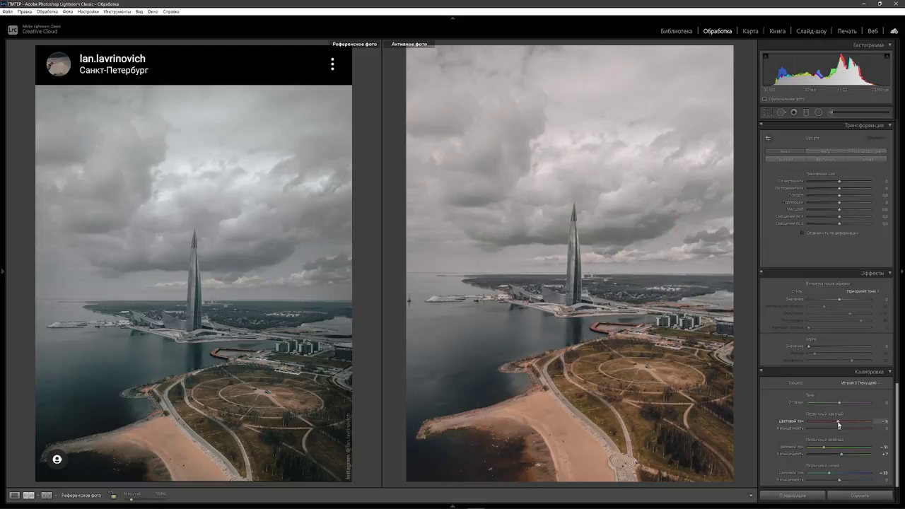
- Edit the red primary saturation value and add a −14 post-crop vignette
{"action": "left_click", "coordinate": [881, 428]}
{"action": "left_click_drag", "start_coordinate": [842, 300], "coordinate": [836, 300]}
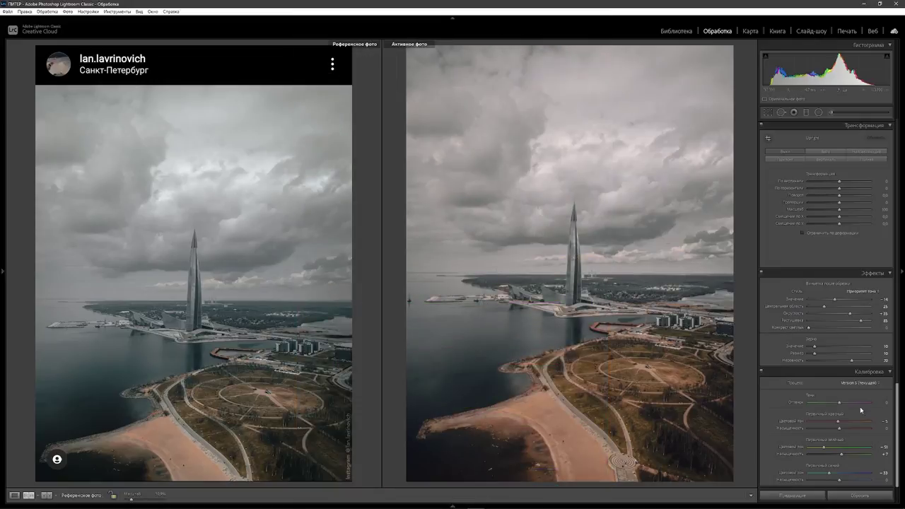
{"action": "left_click_drag", "start_coordinate": [897, 398], "coordinate": [897, 262]}
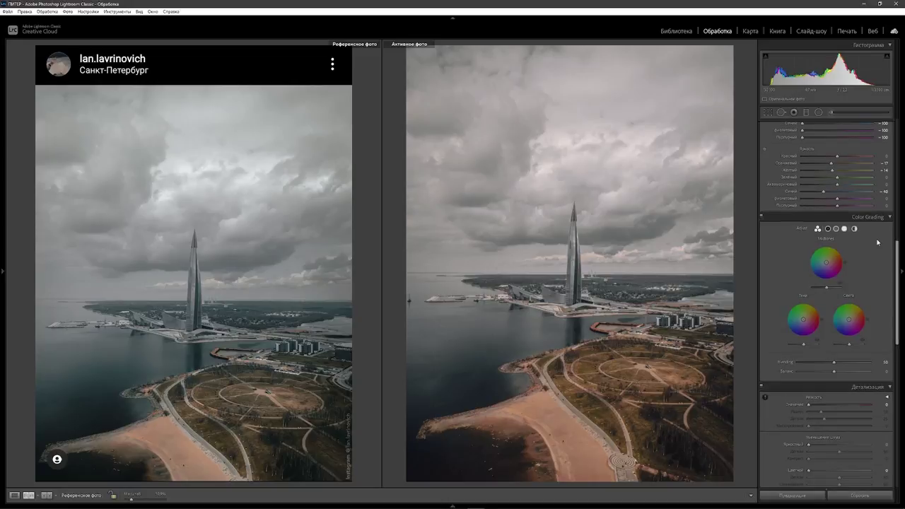
- Tint the shadows with hue 205 and saturation 5
{"action": "left_click", "coordinate": [828, 229]}
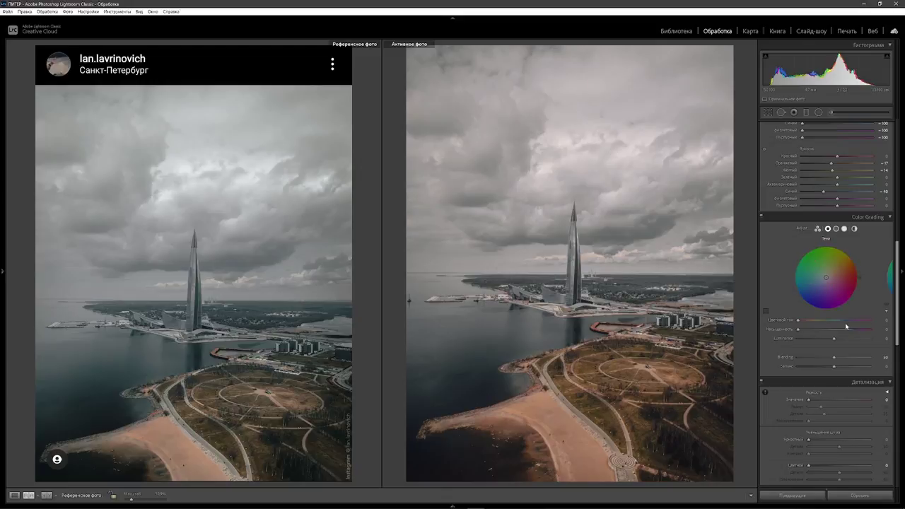
{"action": "left_click_drag", "start_coordinate": [798, 322], "coordinate": [836, 320]}
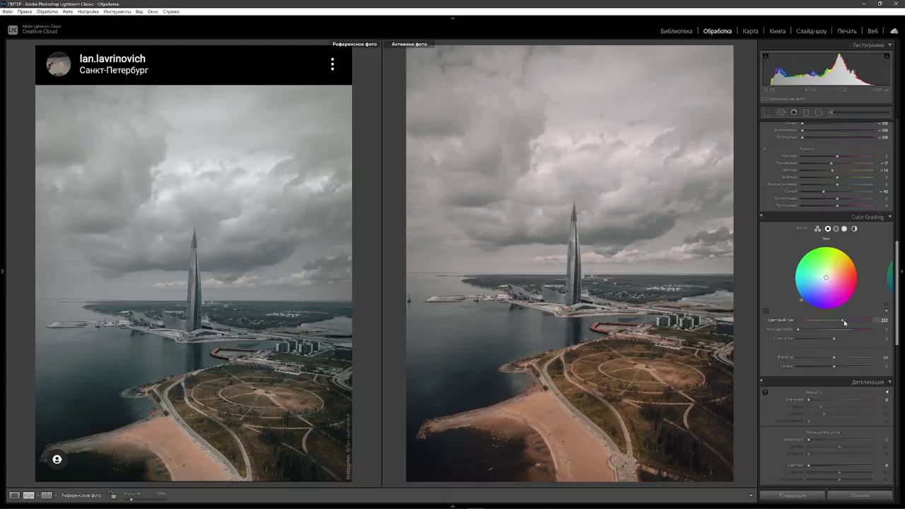
{"action": "type", "text": "205"}
{"action": "key", "text": "Tab"}
{"action": "type", "text": "5"}
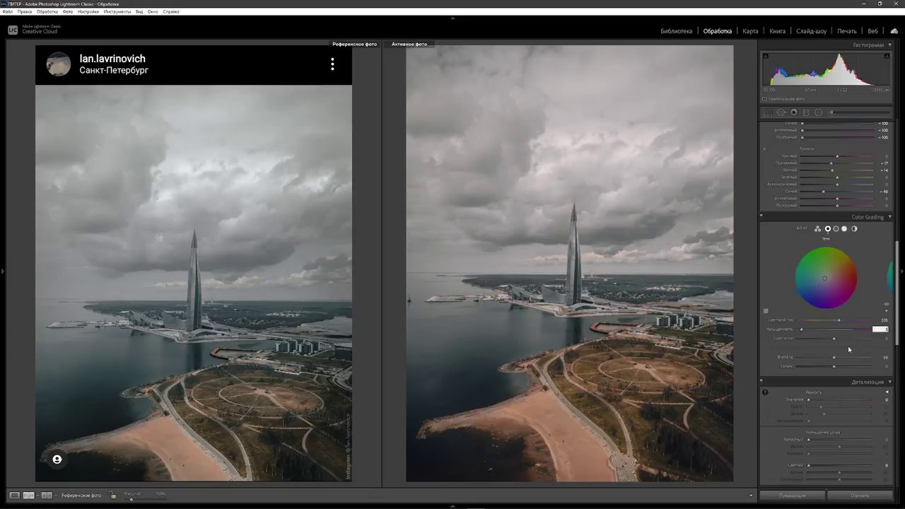
{"action": "key", "text": "Return"}
- Tint the highlights with hue 162 and saturation 20, and set balance to −38
{"action": "left_click", "coordinate": [845, 229]}
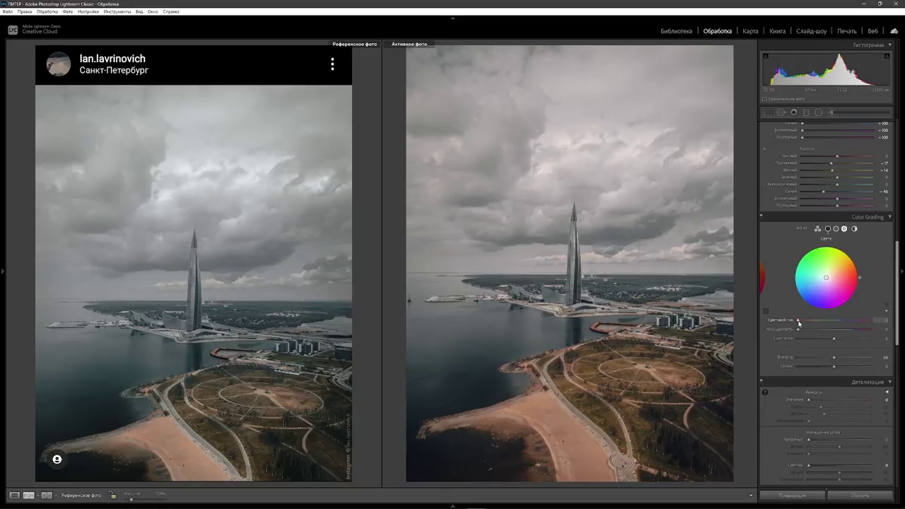
{"action": "left_click_drag", "start_coordinate": [798, 320], "coordinate": [834, 327]}
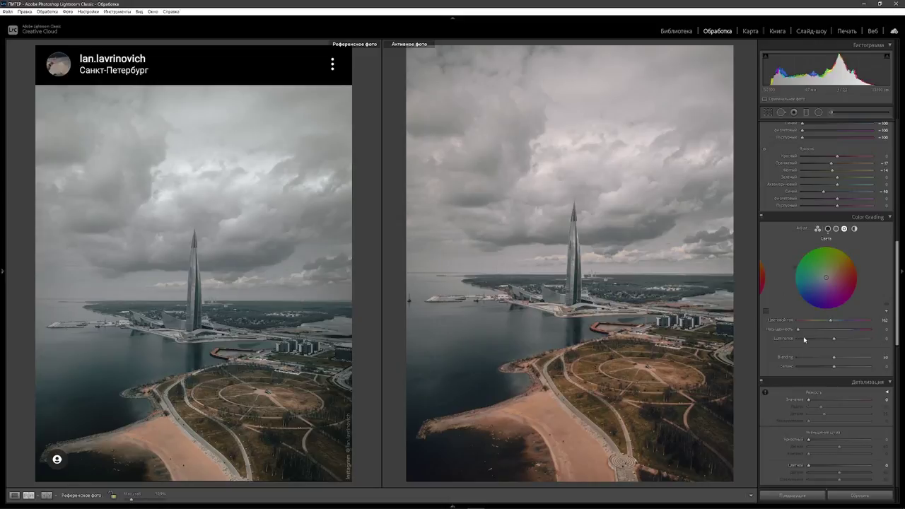
{"action": "left_click_drag", "start_coordinate": [800, 330], "coordinate": [813, 330]}
{"action": "left_click_drag", "start_coordinate": [835, 371], "coordinate": [822, 367]}
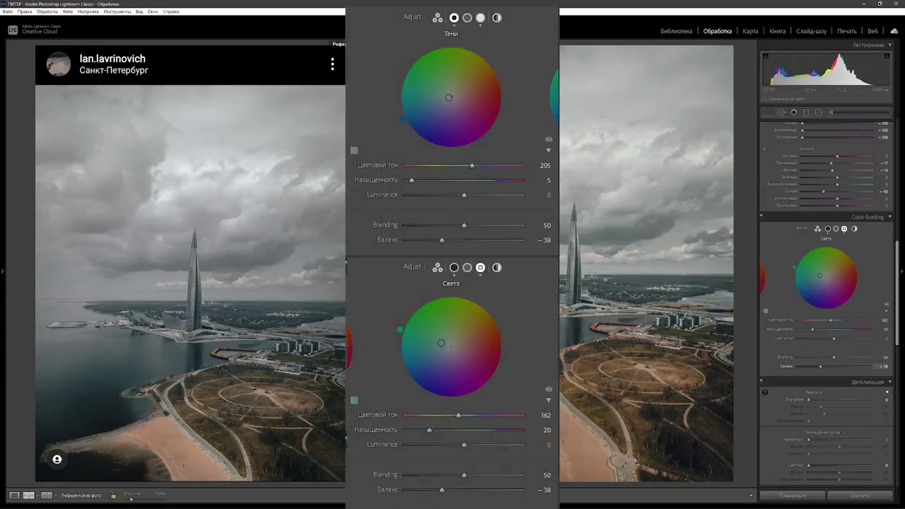
- Drag the HSL Yellow saturation slider down to −27
{"action": "scroll", "coordinate": [821, 340], "scroll_direction": "up", "scroll_amount": 5}
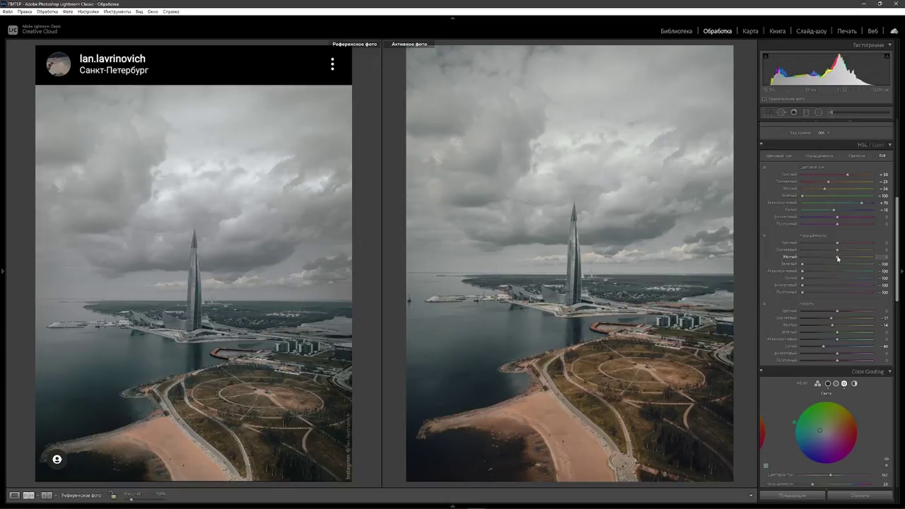
{"action": "left_click_drag", "start_coordinate": [838, 259], "coordinate": [829, 259]}
- Save the aerial photo's current grade as a named preset in the РАБОЧАЯ group
{"action": "left_click", "coordinate": [3, 274]}
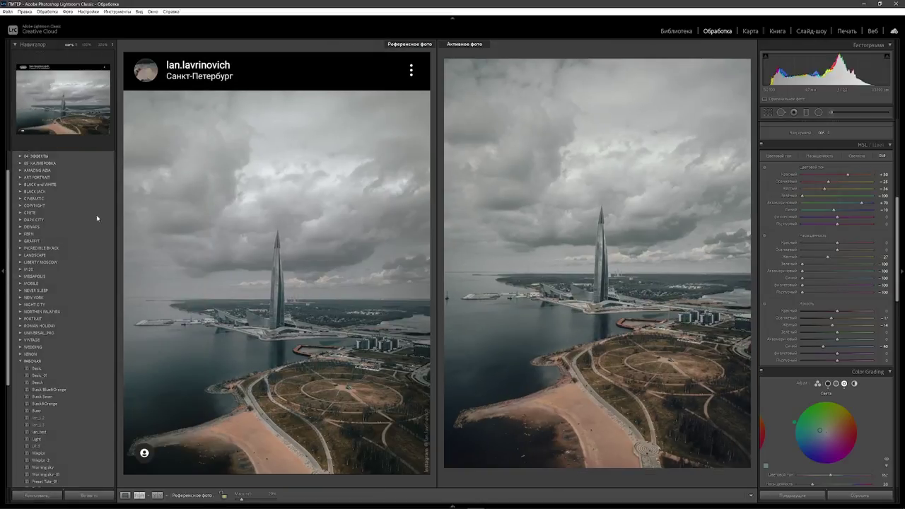
{"action": "scroll", "coordinate": [106, 173], "scroll_direction": "up", "scroll_amount": 2}
{"action": "left_click", "coordinate": [110, 157]}
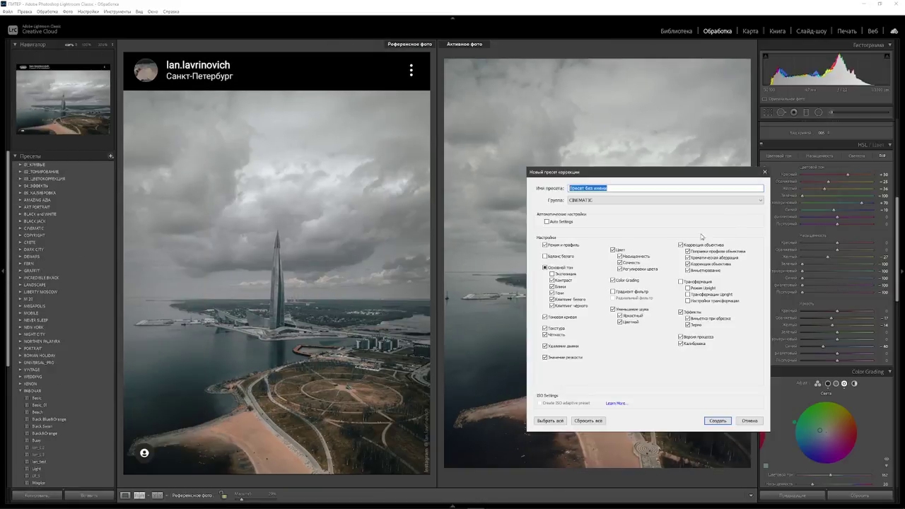
{"action": "left_click", "coordinate": [627, 200]}
{"action": "left_click", "coordinate": [628, 200]}
{"action": "type", "text": "Ian_L 1"}
{"action": "left_click", "coordinate": [545, 245]}
{"action": "left_click", "coordinate": [718, 421]}
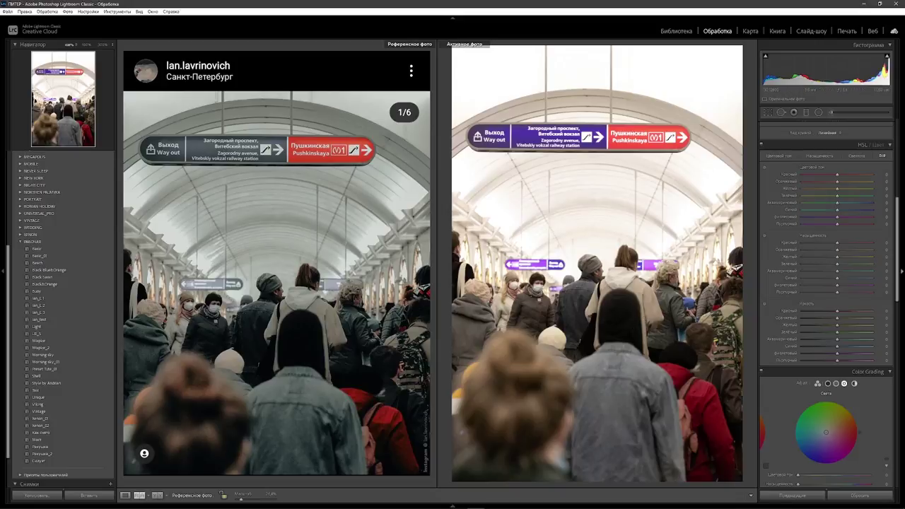
- Apply the saved preset to the metro station photo
{"action": "left_click_drag", "start_coordinate": [899, 245], "coordinate": [903, 271]}
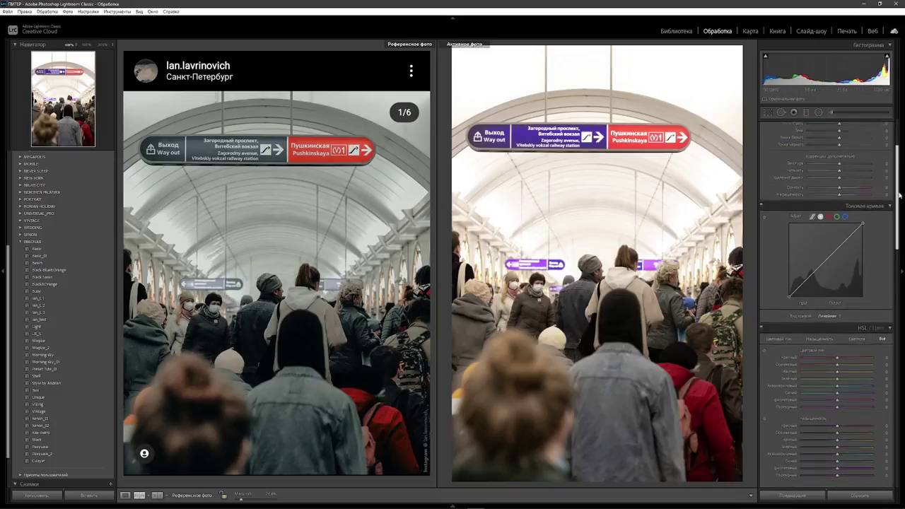
{"action": "scroll", "coordinate": [903, 275], "scroll_direction": "down", "scroll_amount": 3}
{"action": "scroll", "coordinate": [902, 273], "scroll_direction": "down", "scroll_amount": 3}
{"action": "scroll", "coordinate": [902, 272], "scroll_direction": "down", "scroll_amount": 1}
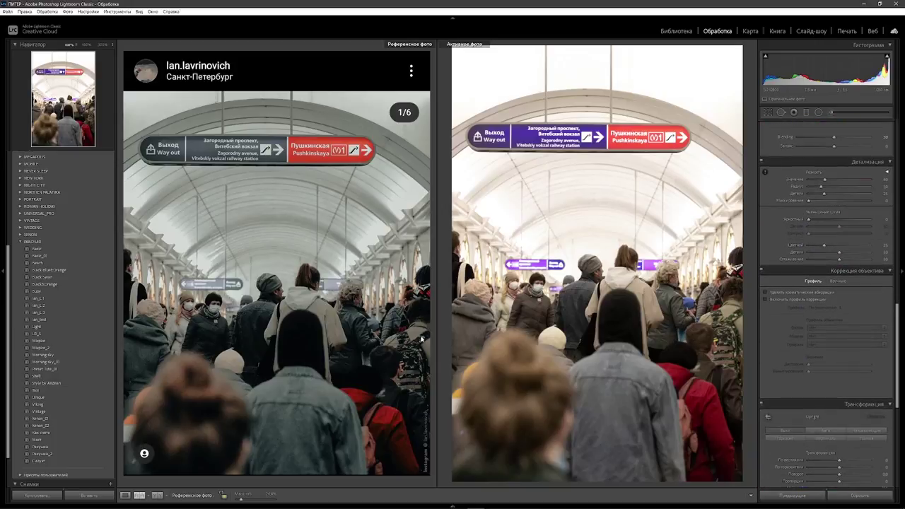
{"action": "left_click", "coordinate": [38, 304]}
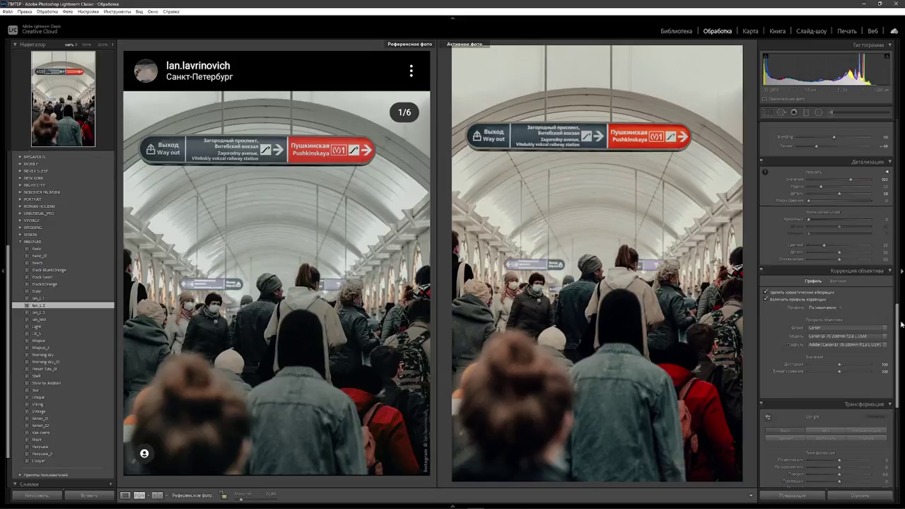
- Cool the metro photo's white balance temperature, then nudge it slightly warmer
{"action": "scroll", "coordinate": [902, 323], "scroll_direction": "up", "scroll_amount": 5}
{"action": "scroll", "coordinate": [901, 324], "scroll_direction": "up", "scroll_amount": 5}
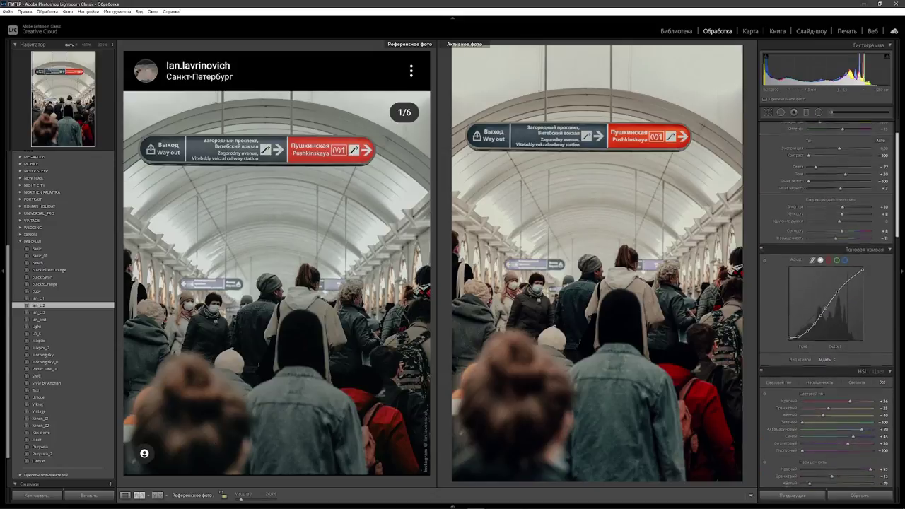
{"action": "scroll", "coordinate": [902, 323], "scroll_direction": "up", "scroll_amount": 5}
{"action": "scroll", "coordinate": [829, 304], "scroll_direction": "up", "scroll_amount": 2}
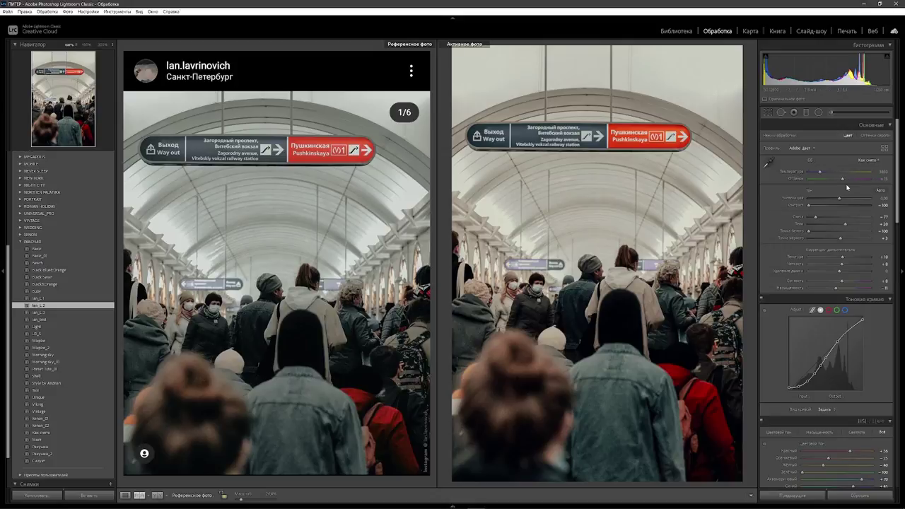
{"action": "left_click_drag", "start_coordinate": [821, 173], "coordinate": [818, 171]}
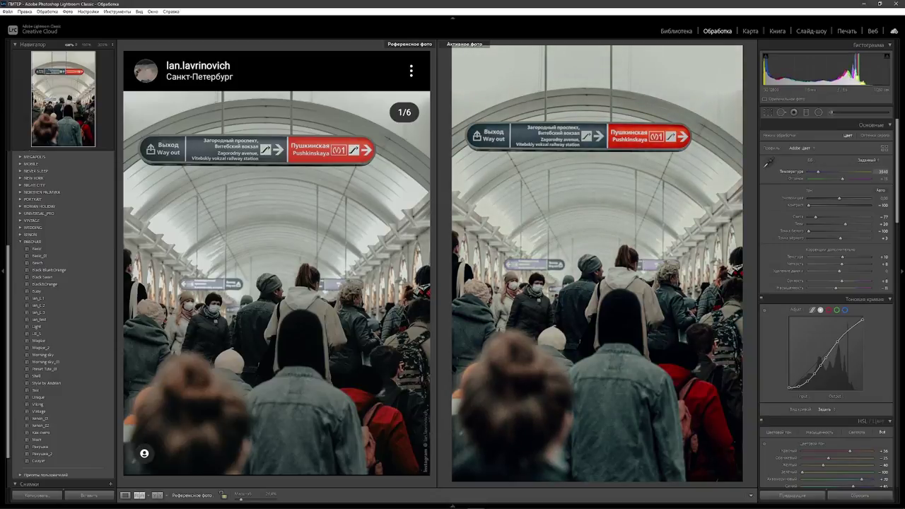
{"action": "left_click_drag", "start_coordinate": [818, 172], "coordinate": [819, 174]}
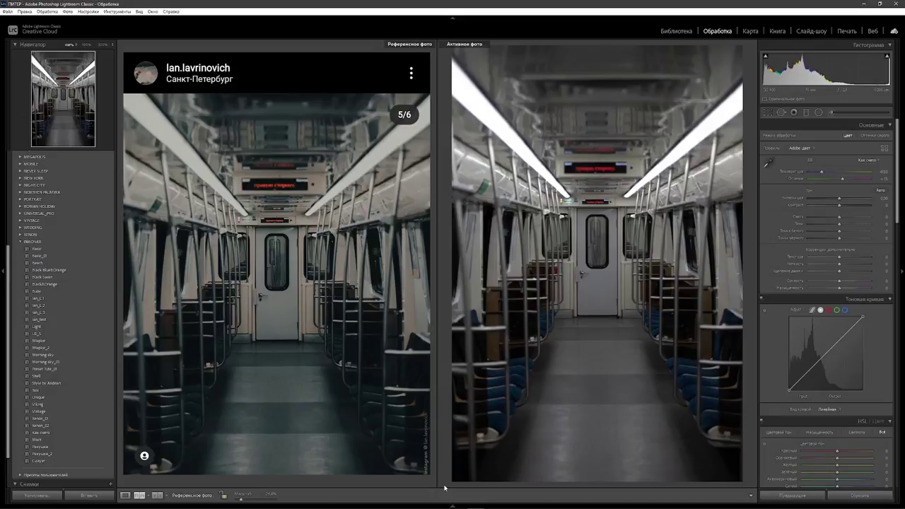
- Compare two saved presets on the train-car photo, keep the brighter one, set temperature 4366
{"action": "left_click", "coordinate": [46, 307]}
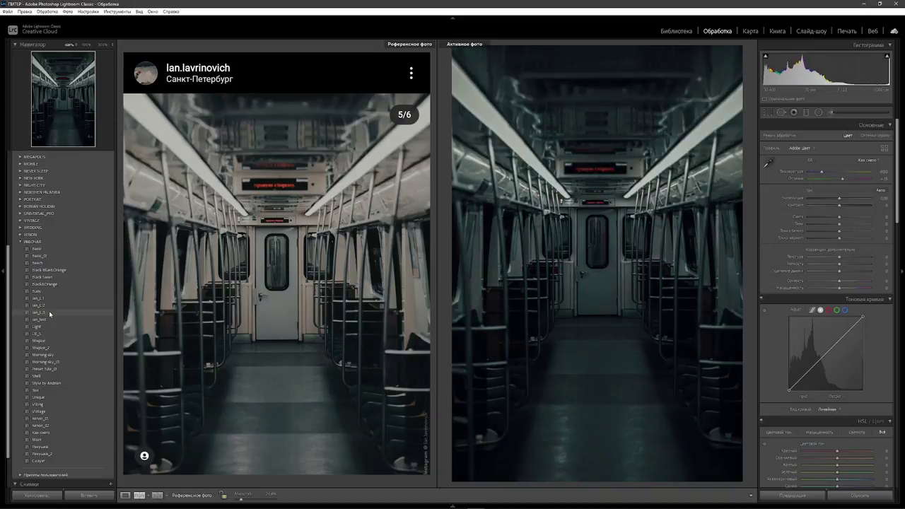
{"action": "left_click", "coordinate": [45, 313]}
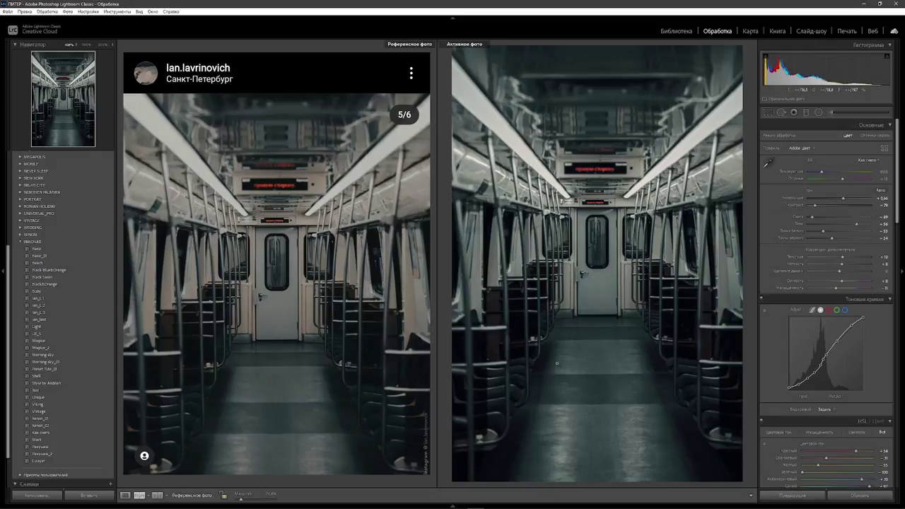
{"action": "left_click", "coordinate": [822, 172]}
{"action": "type", "text": "66"}
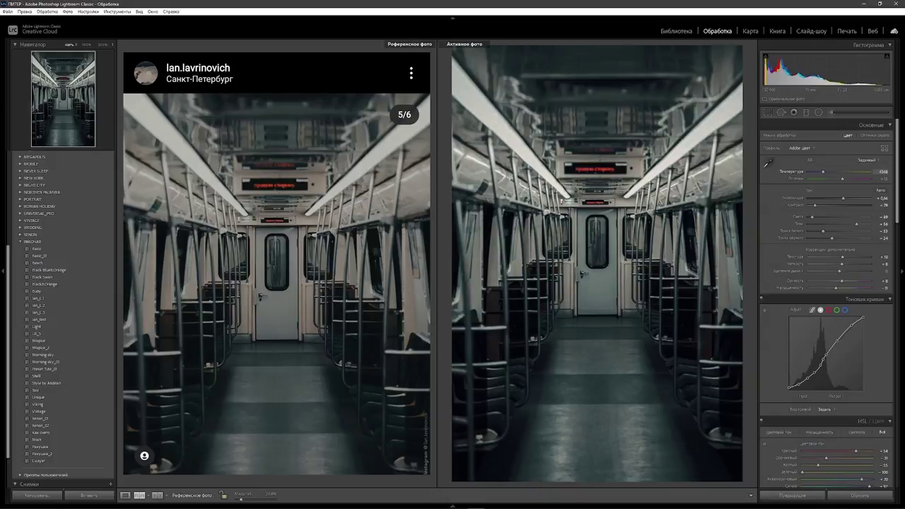